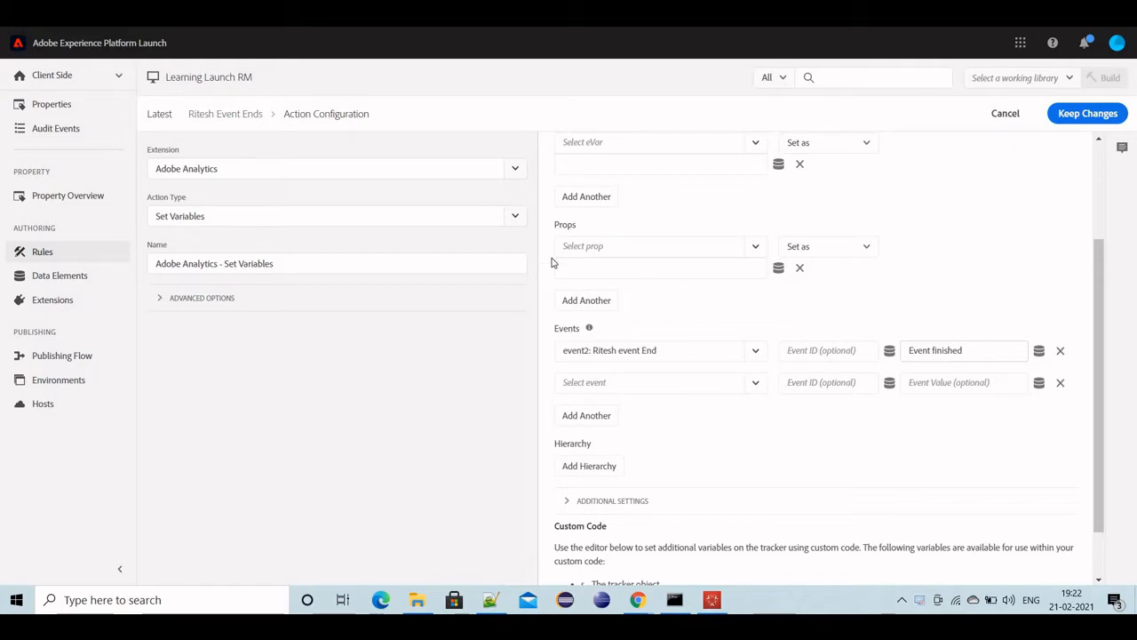
- Switch to myevent.html in Notepad++ and examine the productEvent value in the product object of the data layer
key("alt+Tab")
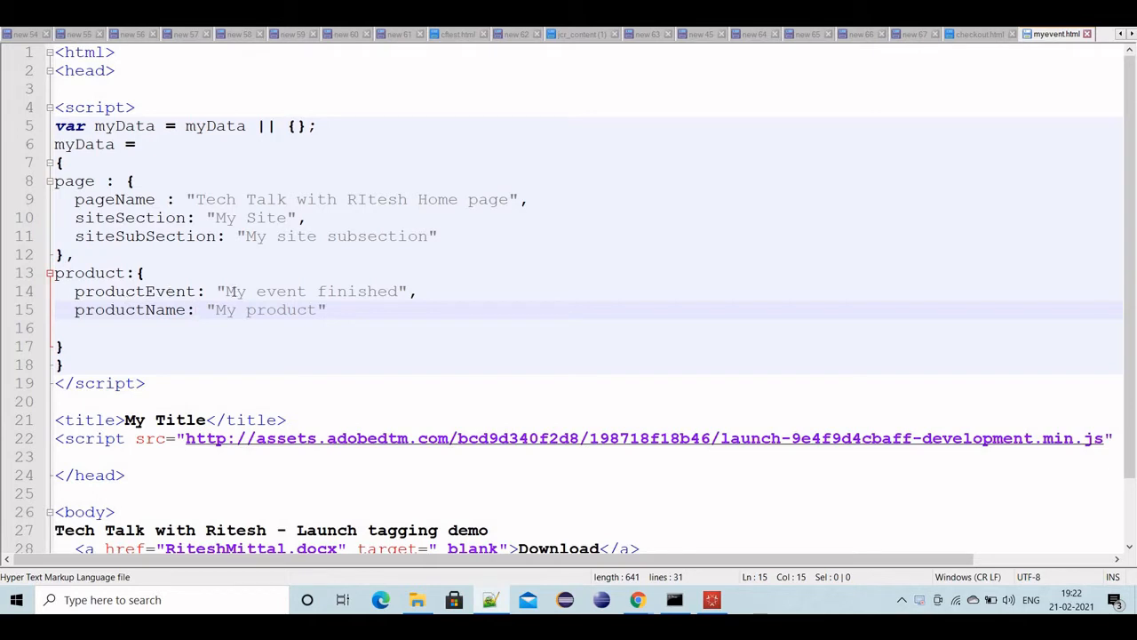
left_click_drag(226, 292, 367, 294)
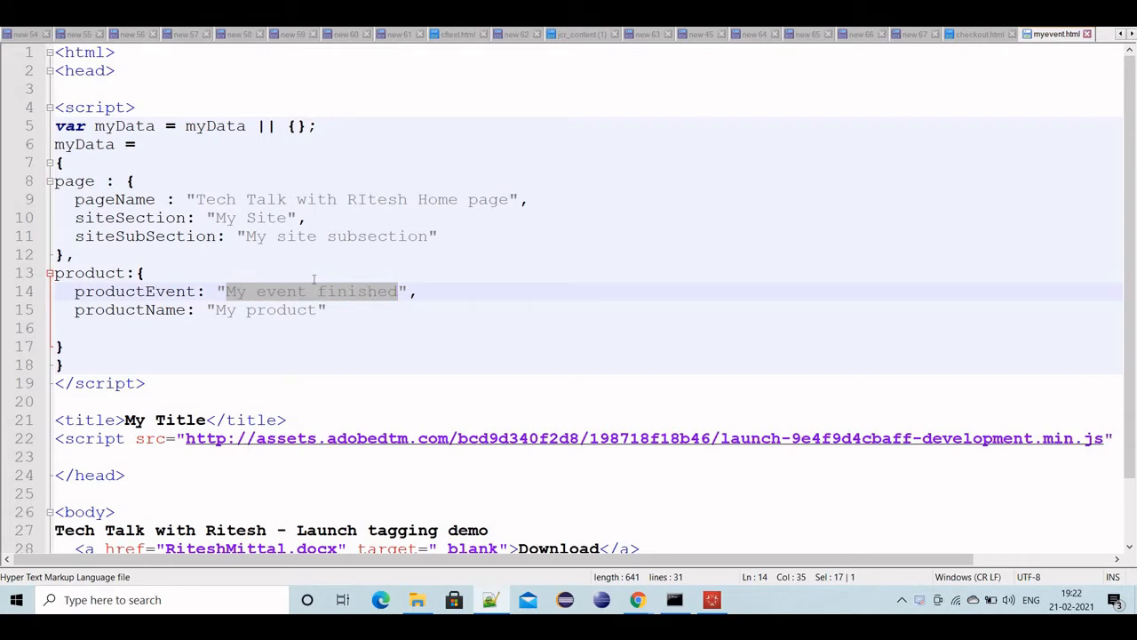
left_click(286, 291)
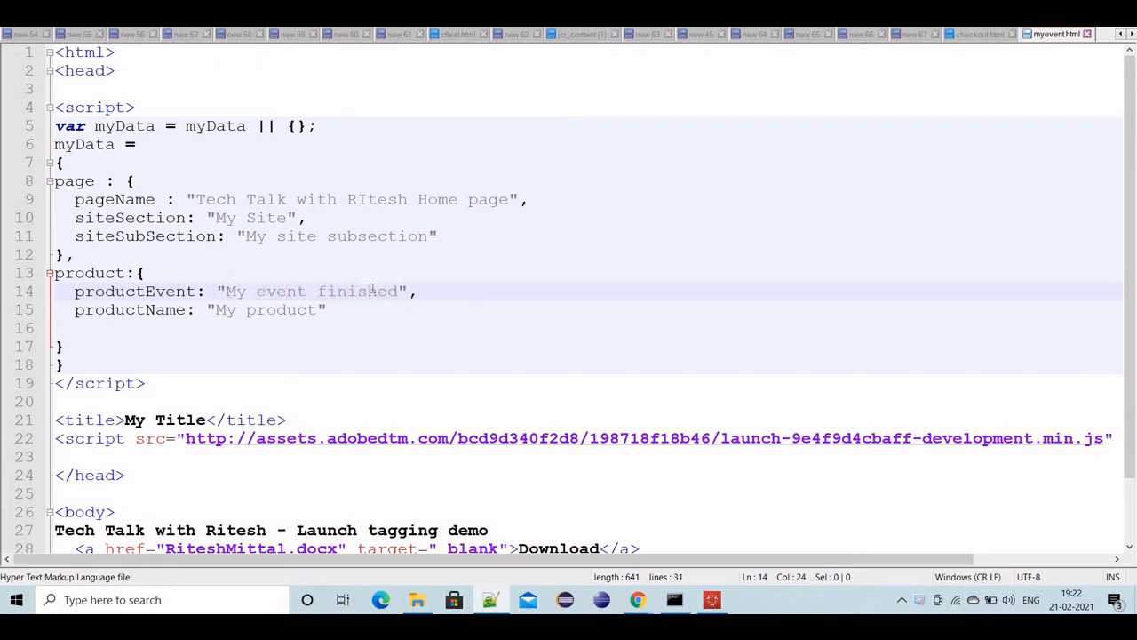
left_click_drag(225, 291, 398, 292)
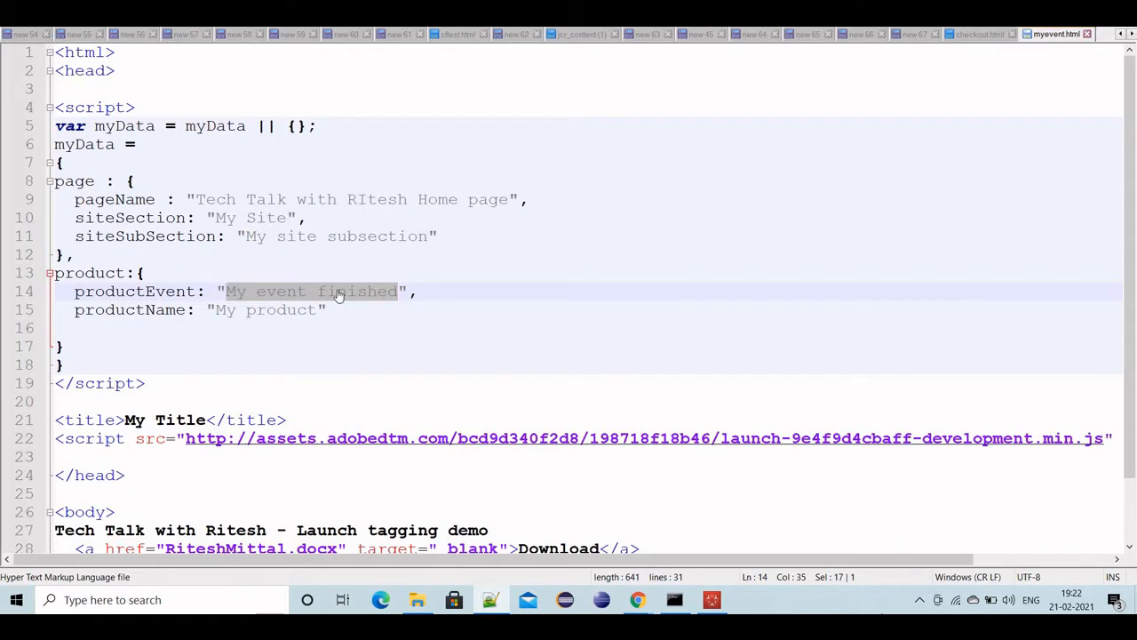
key("alt+Tab")
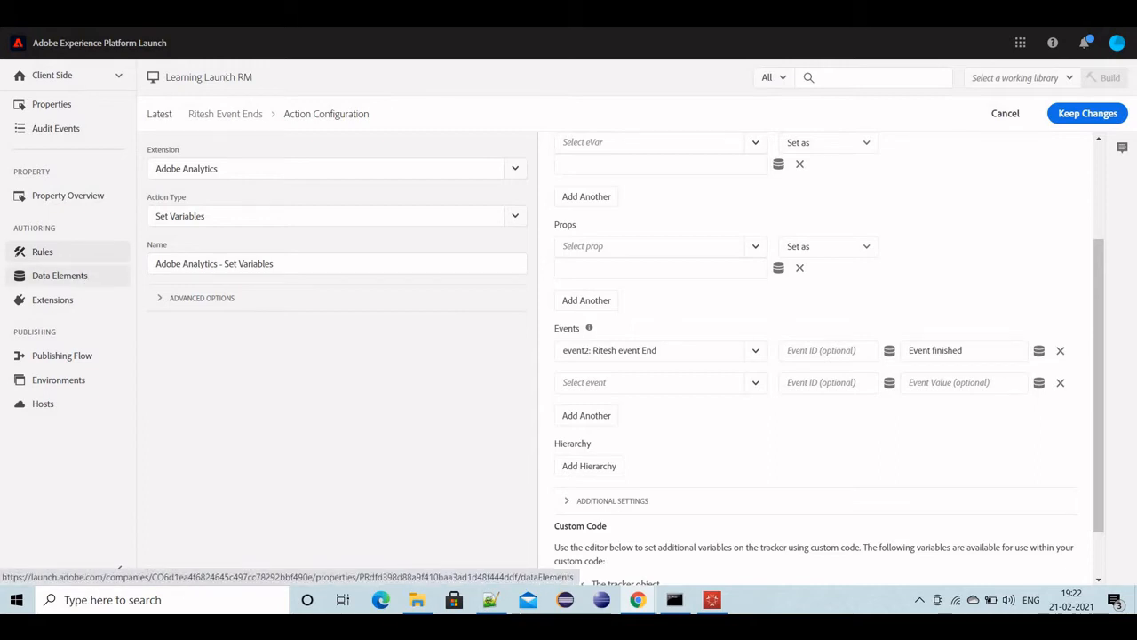
- Create a Core data element MyEventDataElement of type JavaScript Variable with clean text enabled and Pageview storage duration
left_click(60, 275)
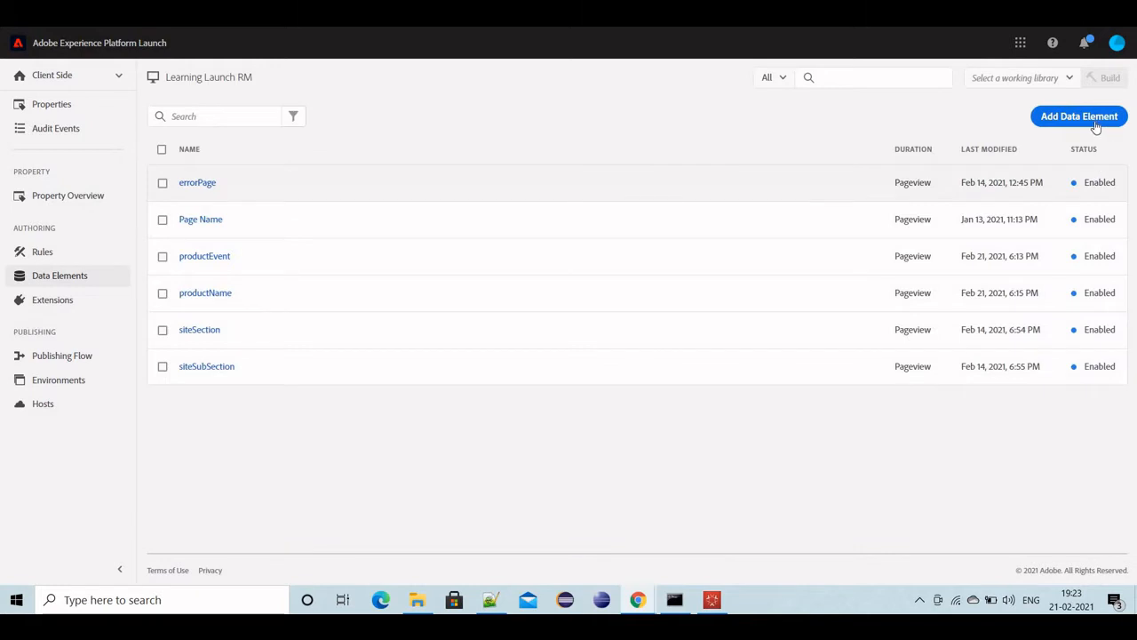
left_click(1096, 127)
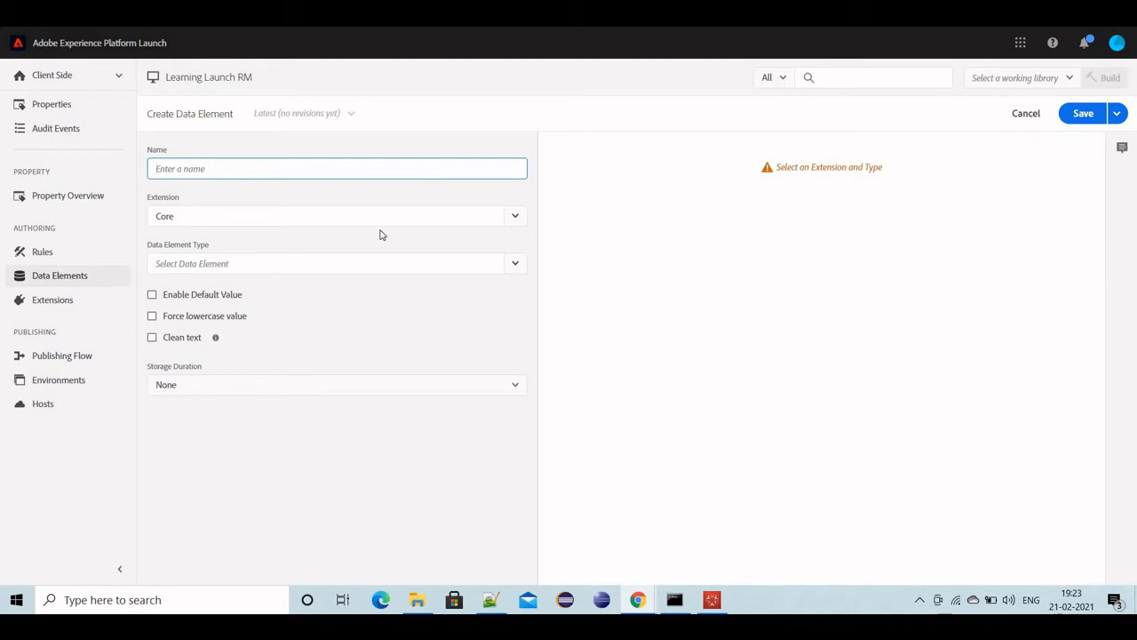
type("MyEventDataElement")
left_click(511, 263)
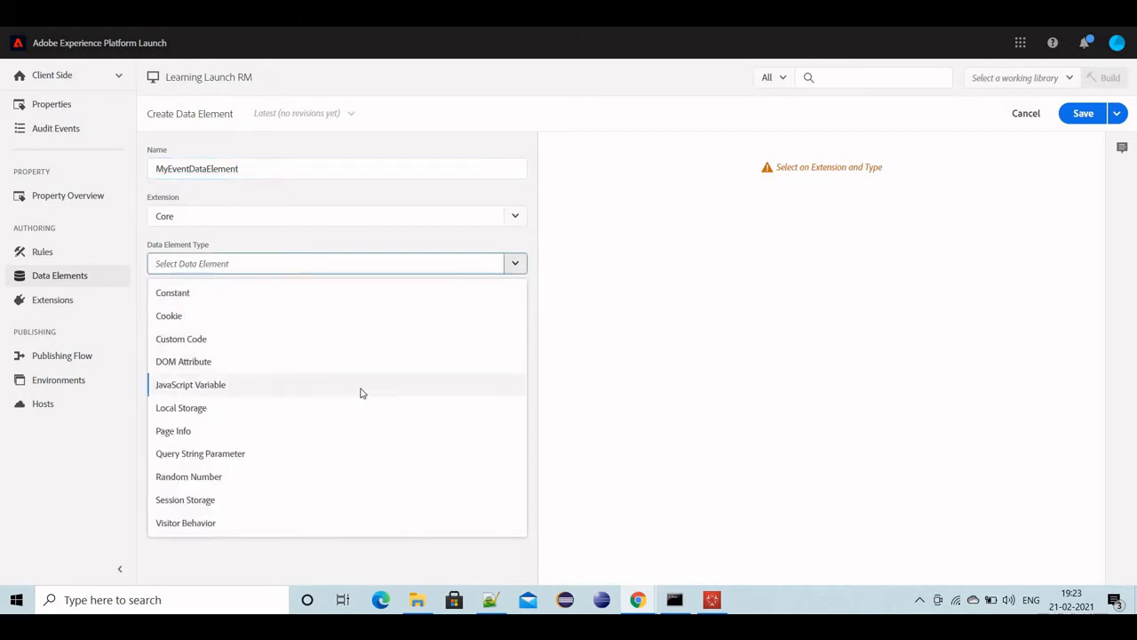
left_click(362, 393)
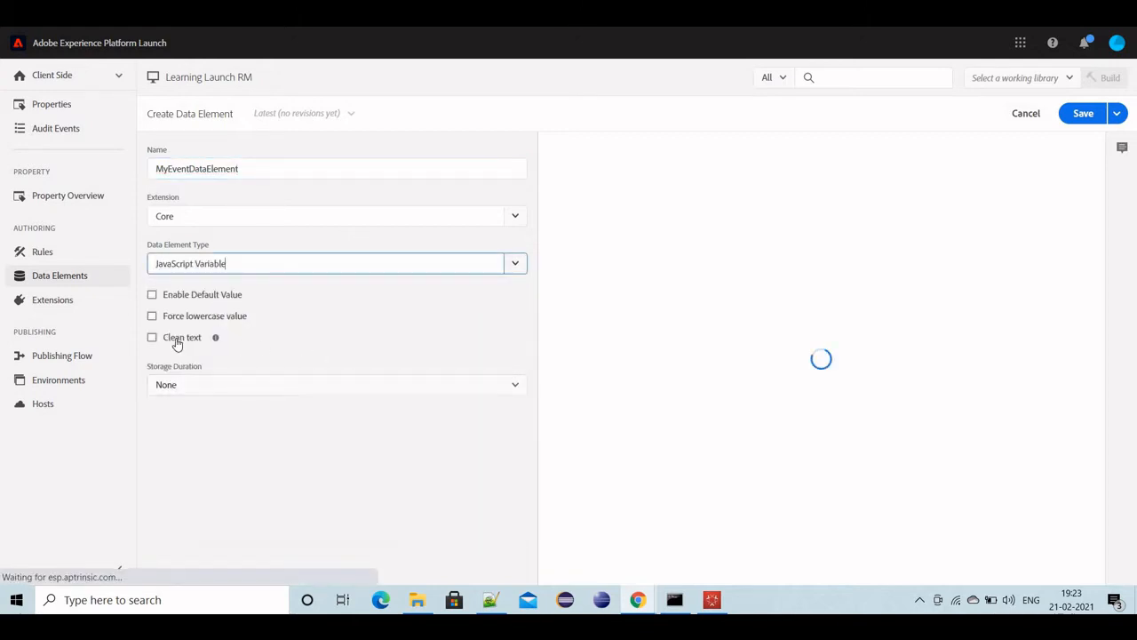
left_click(427, 392)
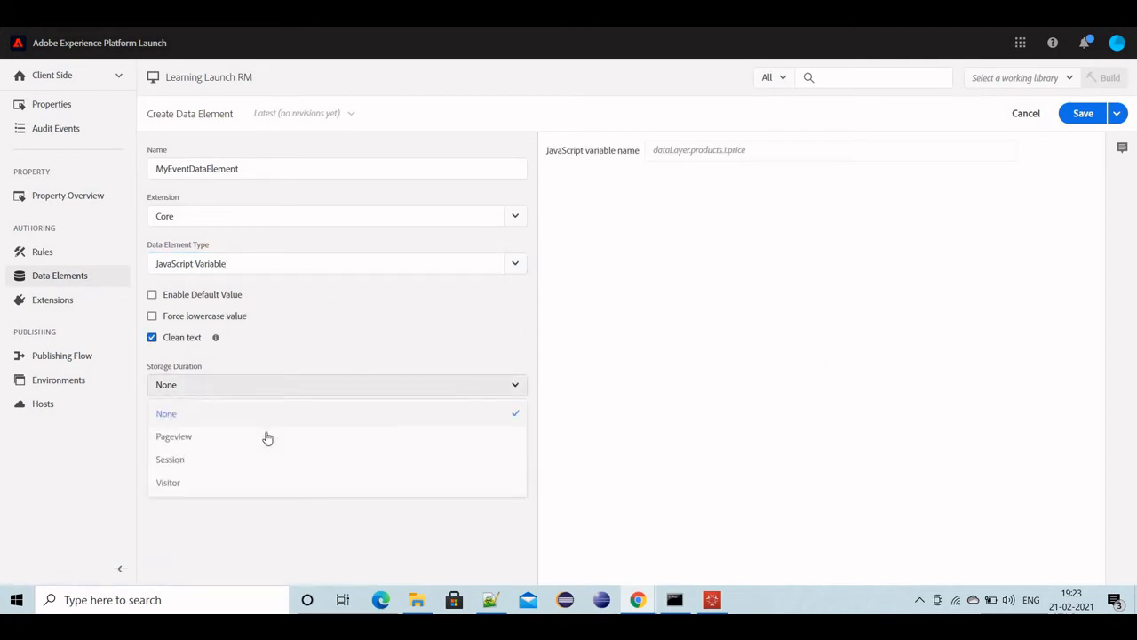
key("Return")
- Copy the object name myData from myevent.html into the data element's JavaScript variable name
key("alt+Tab")
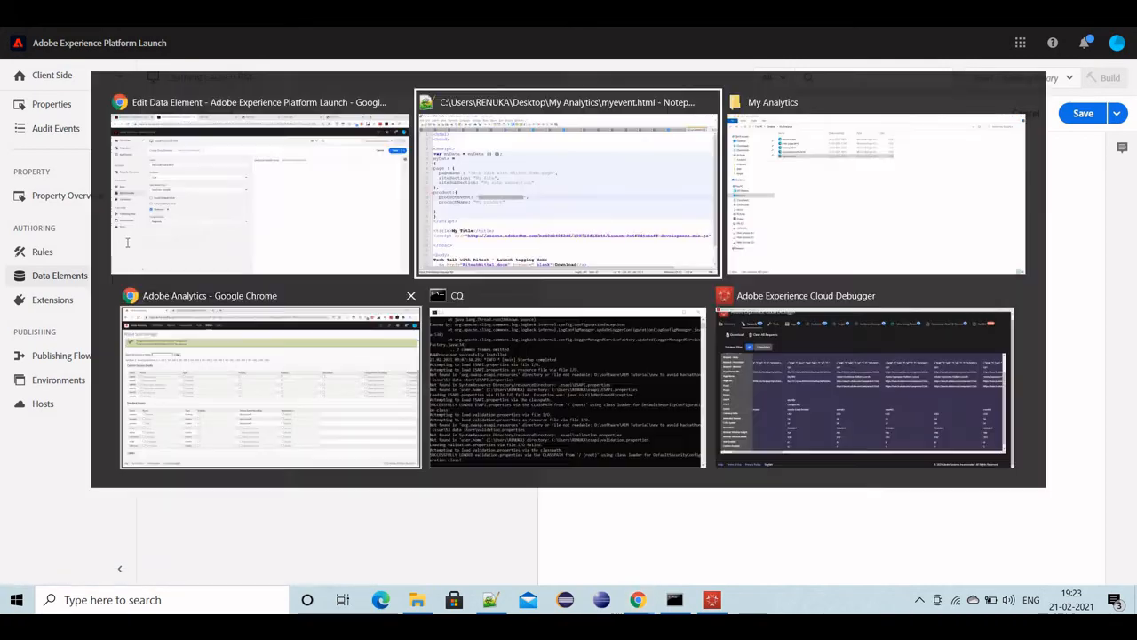
double_click(86, 146)
key("ctrl+c")
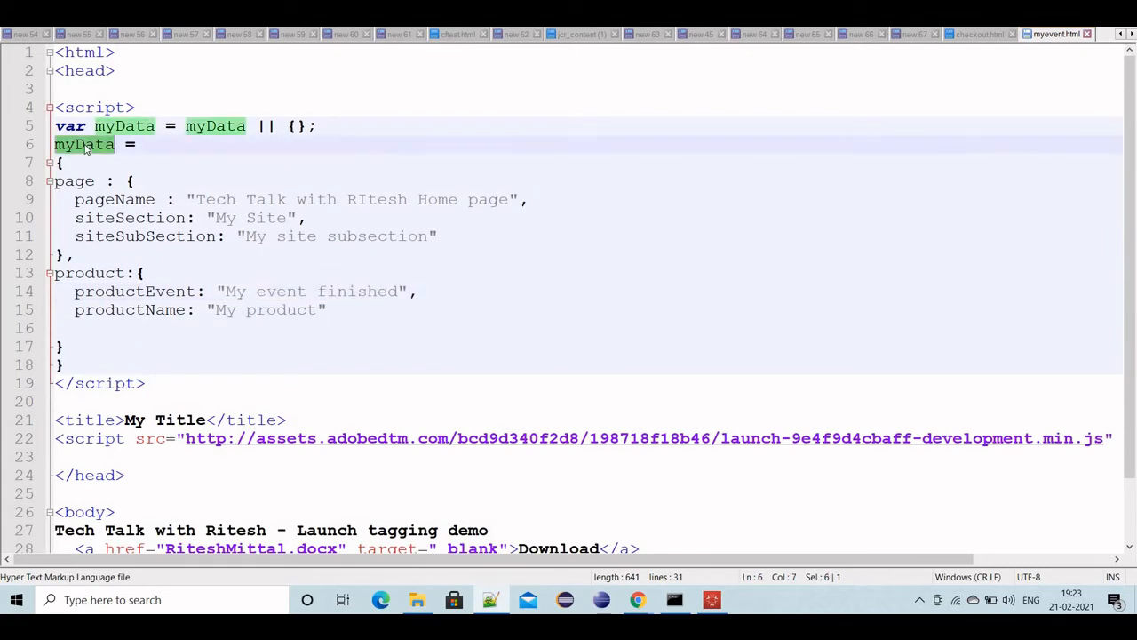
key("alt+Tab")
left_click(678, 150)
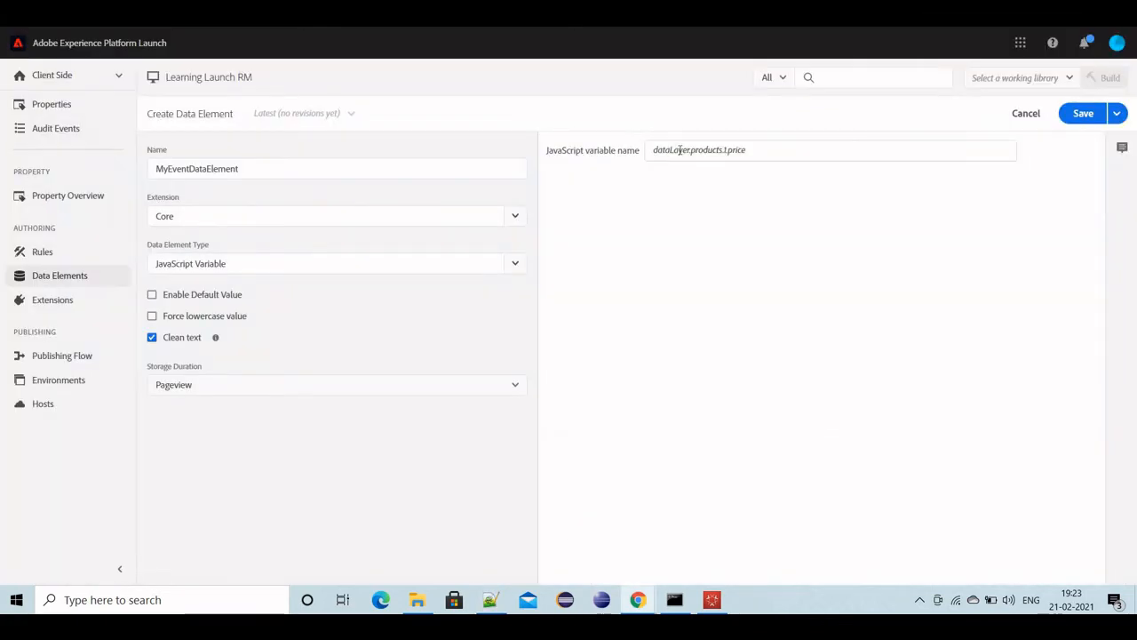
key("ctrl+v")
- Extend the JavaScript variable name with .product.productEvent, following the property names in myevent.html
key("alt+Tab")
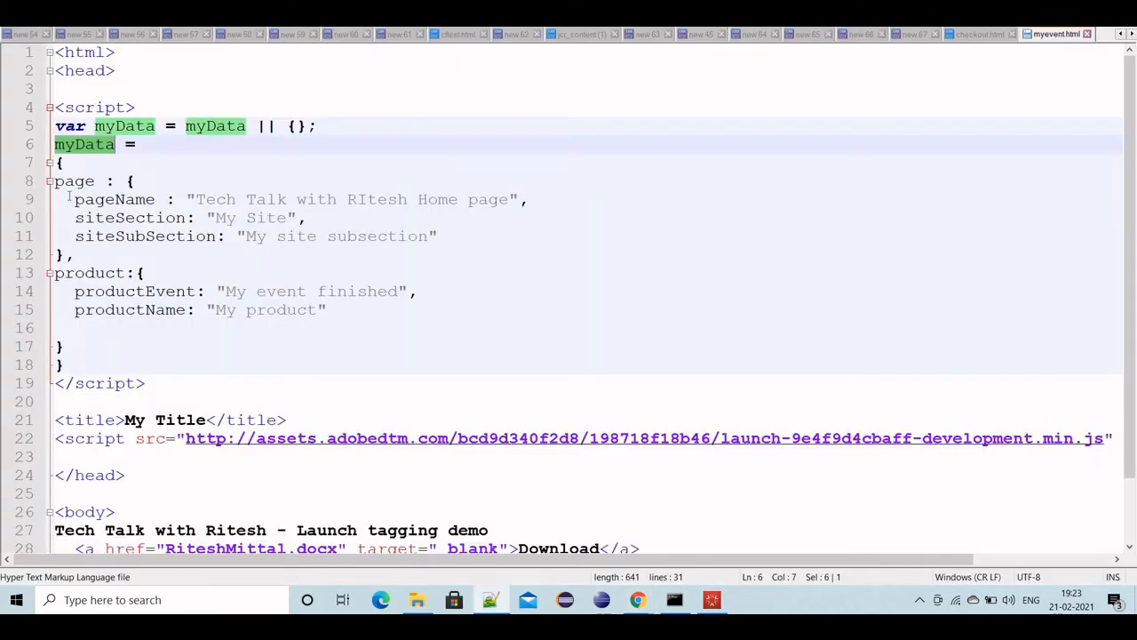
double_click(92, 274)
key("alt+Tab")
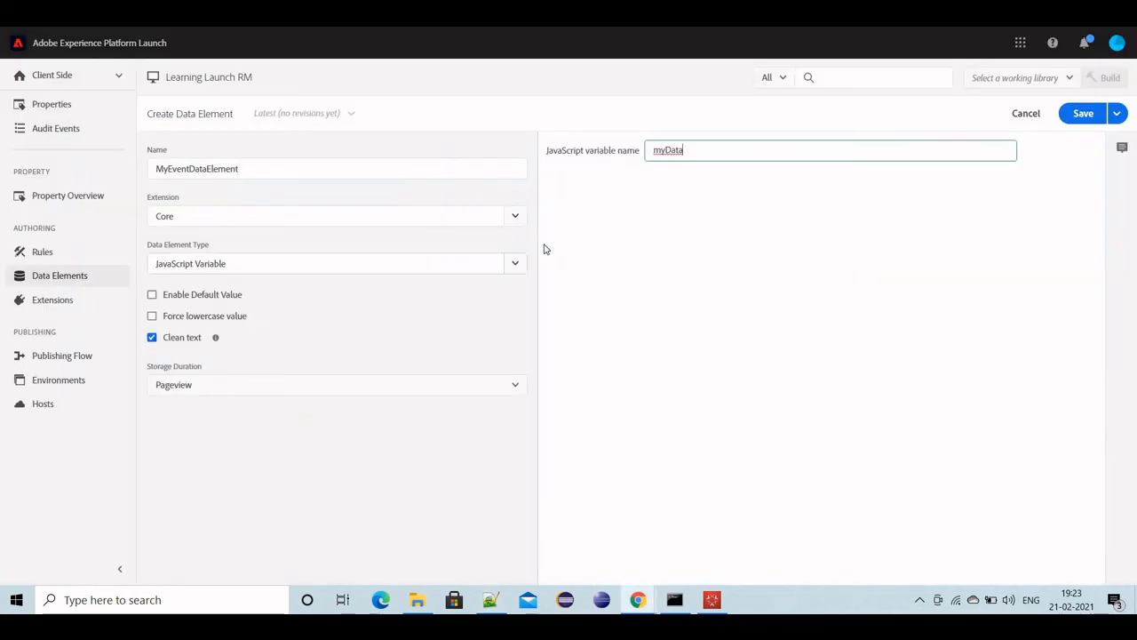
type(".product")
key("alt+Tab")
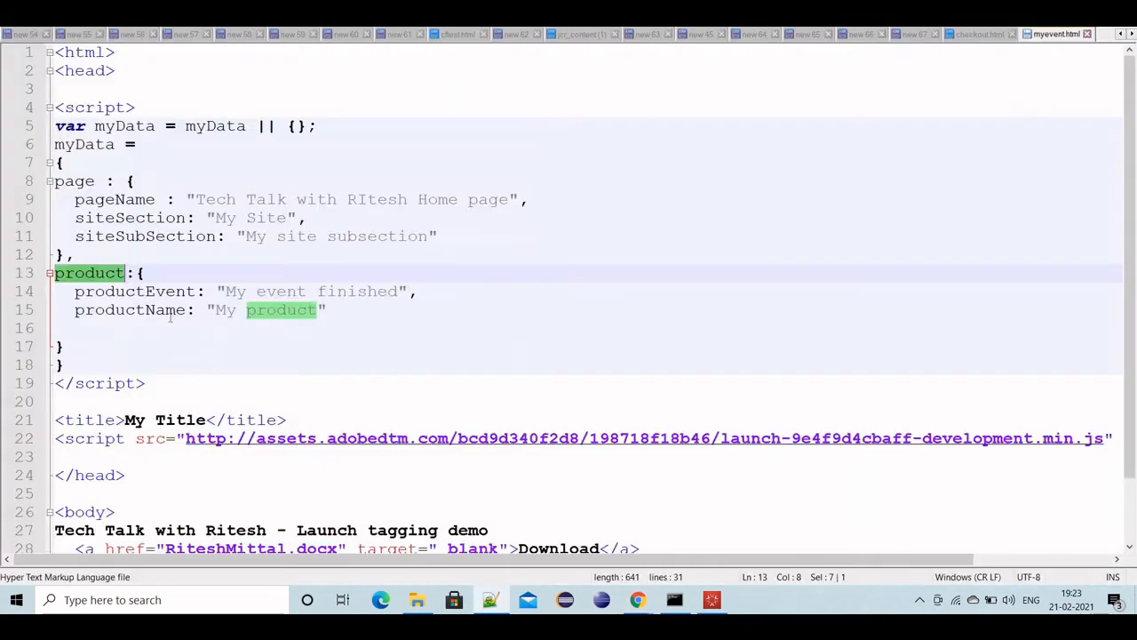
double_click(164, 293)
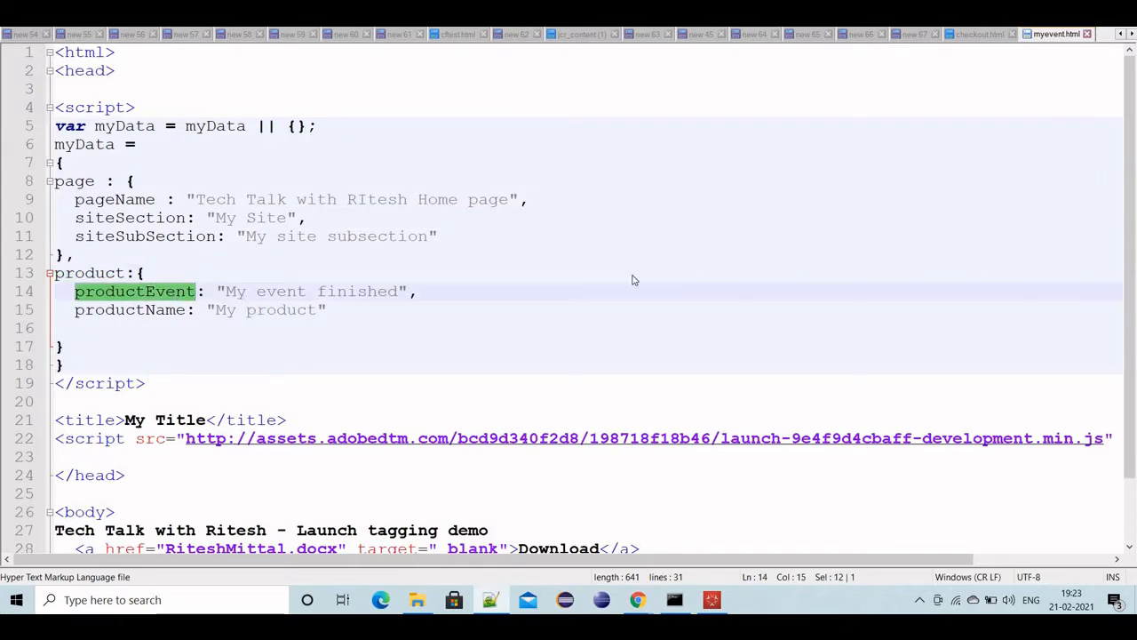
key("alt+Tab")
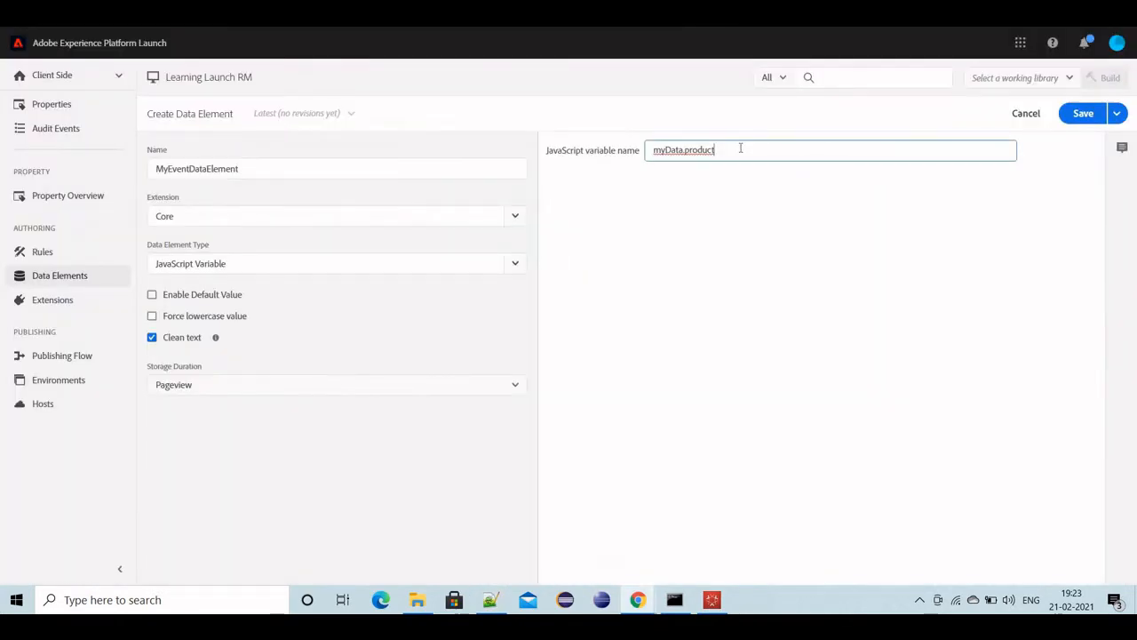
type(".")
left_click(764, 183)
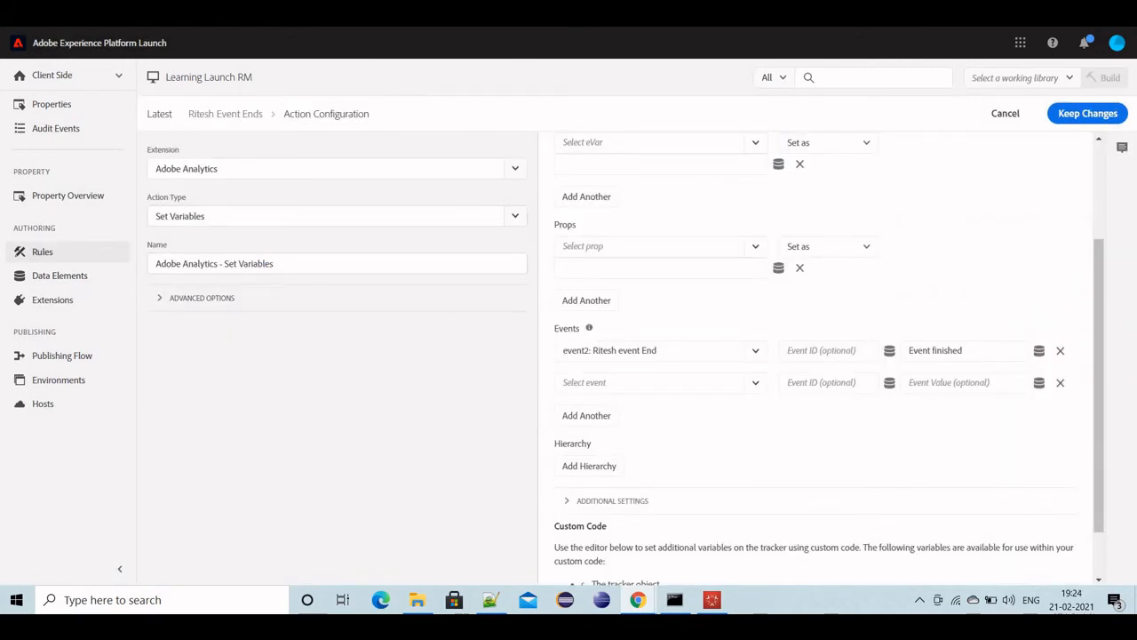
- Insert the MyEventDataElement data element into event2's value in the Set Variables action and keep the rule's changes
key("F5")
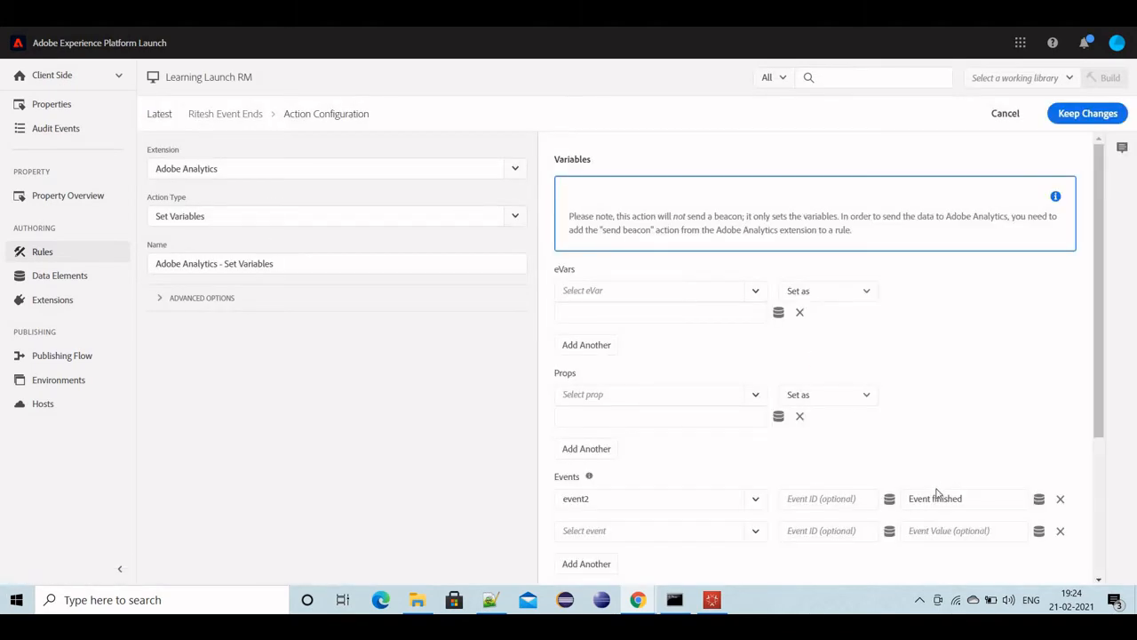
scroll(947, 419, "down", 1)
left_click_drag(932, 425, 1044, 430)
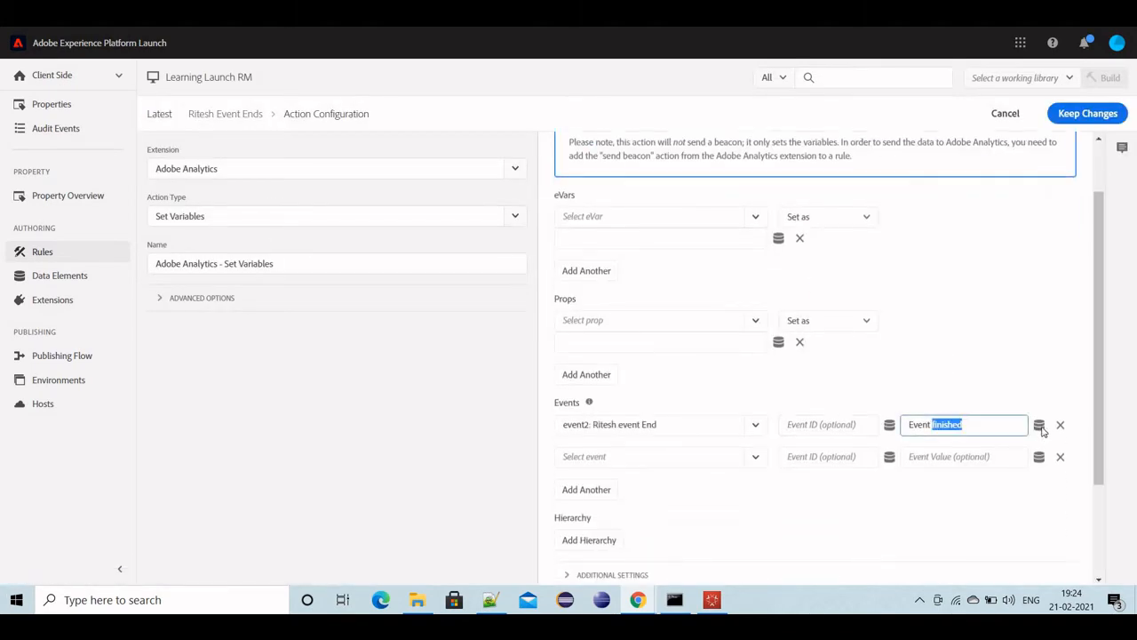
left_click(1040, 426)
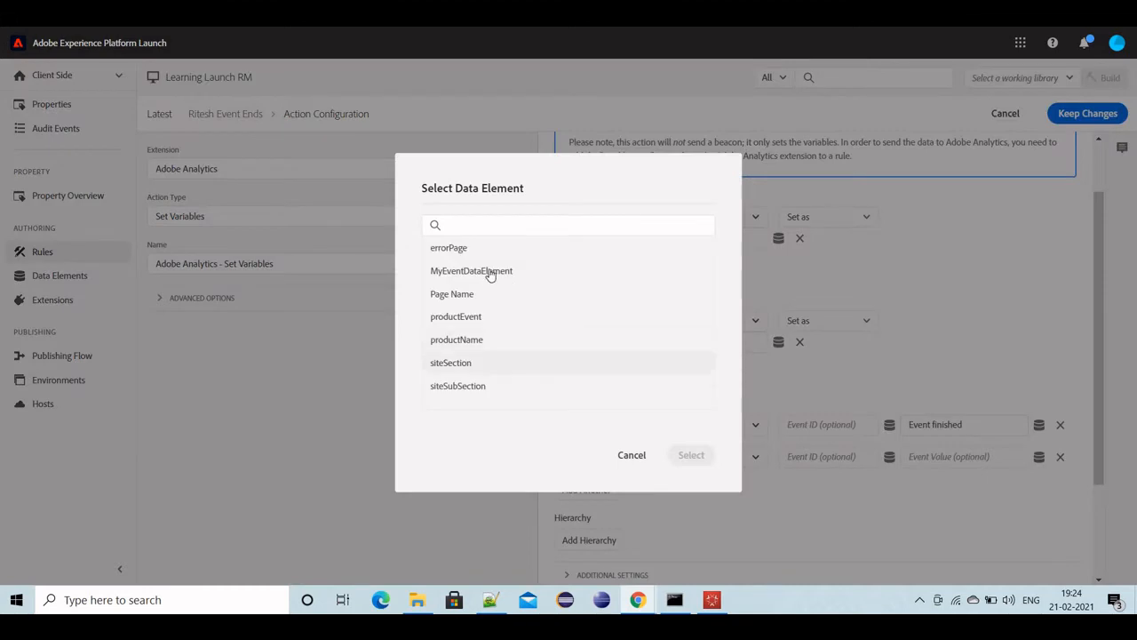
left_click(491, 273)
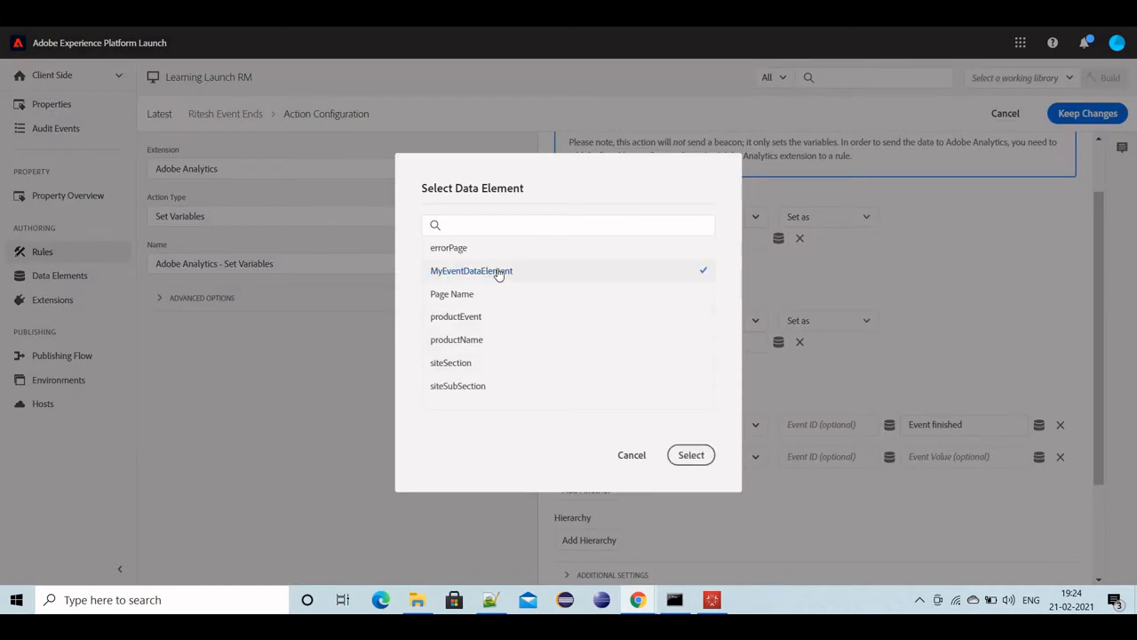
left_click(691, 455)
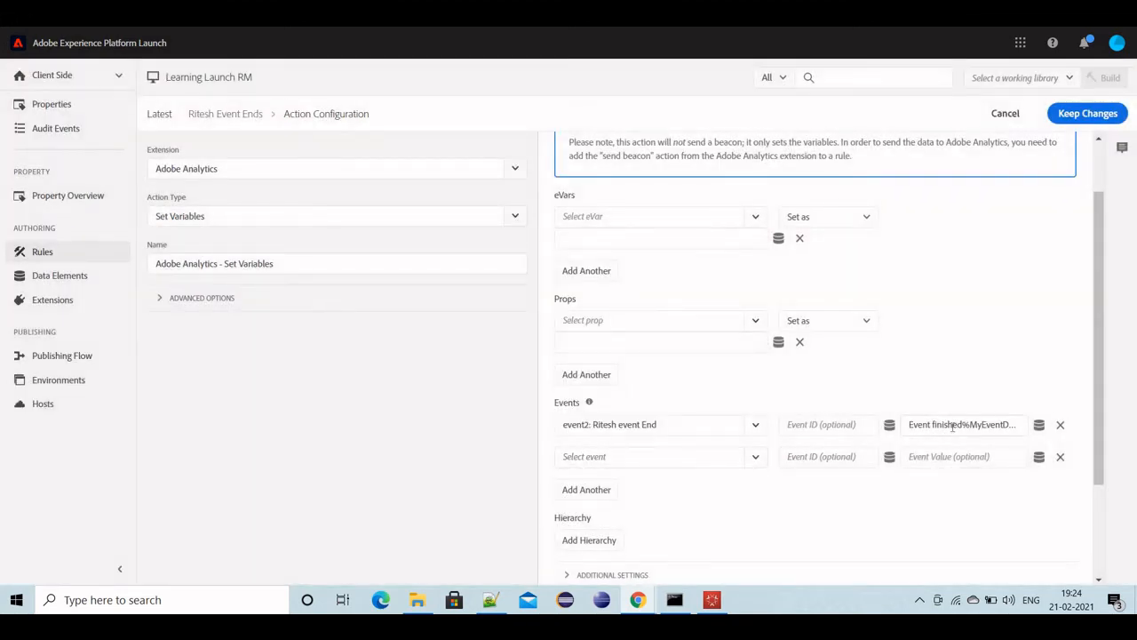
left_click(1065, 115)
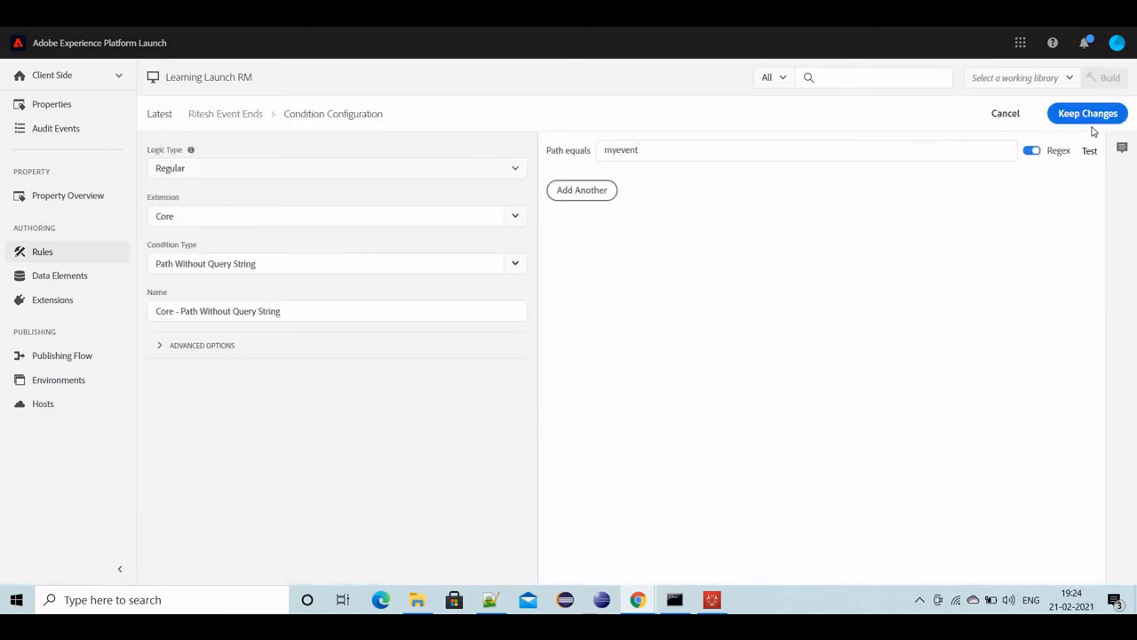
left_click(1079, 116)
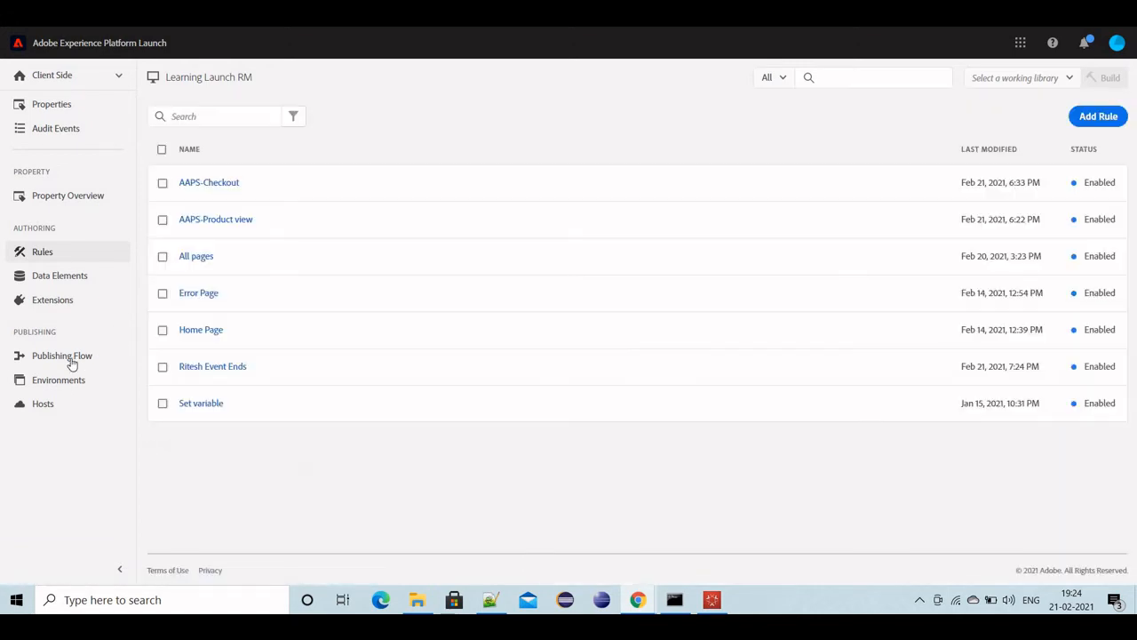
- Add all changed resources to the RM1 library in the publishing flow, then save and build it for development
left_click(73, 359)
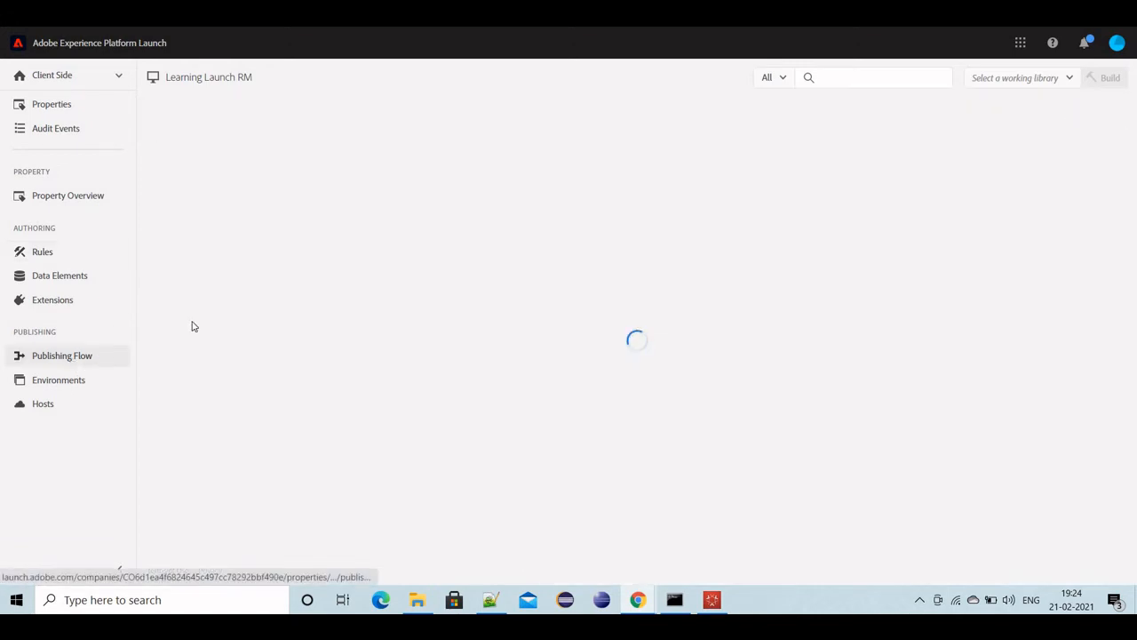
left_click(192, 199)
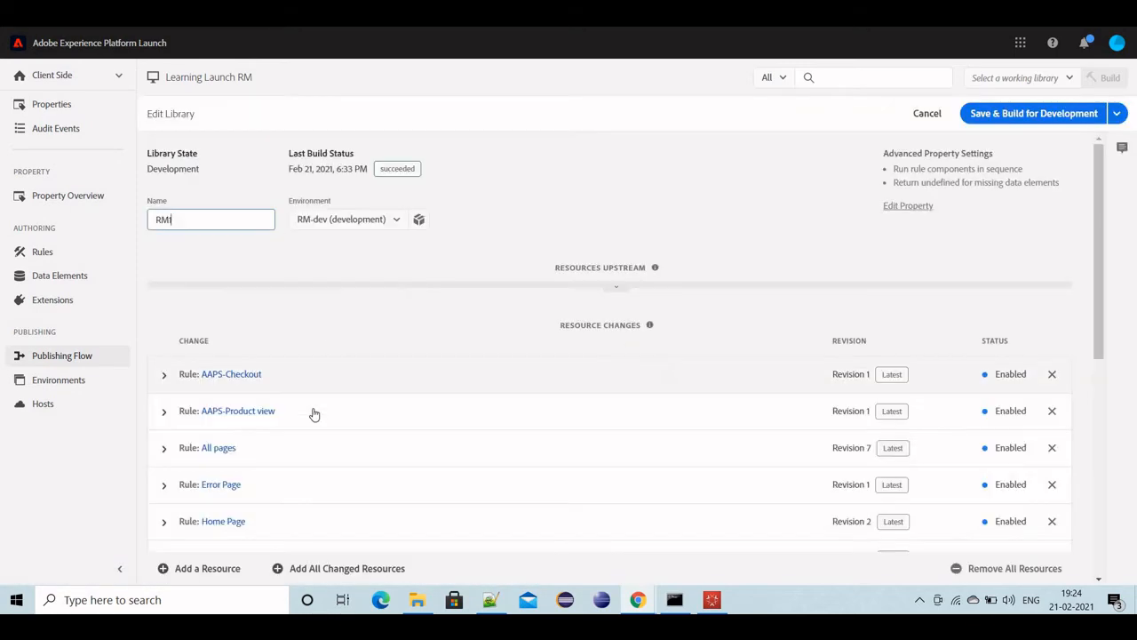
scroll(343, 561, "down", 5)
left_click(346, 569)
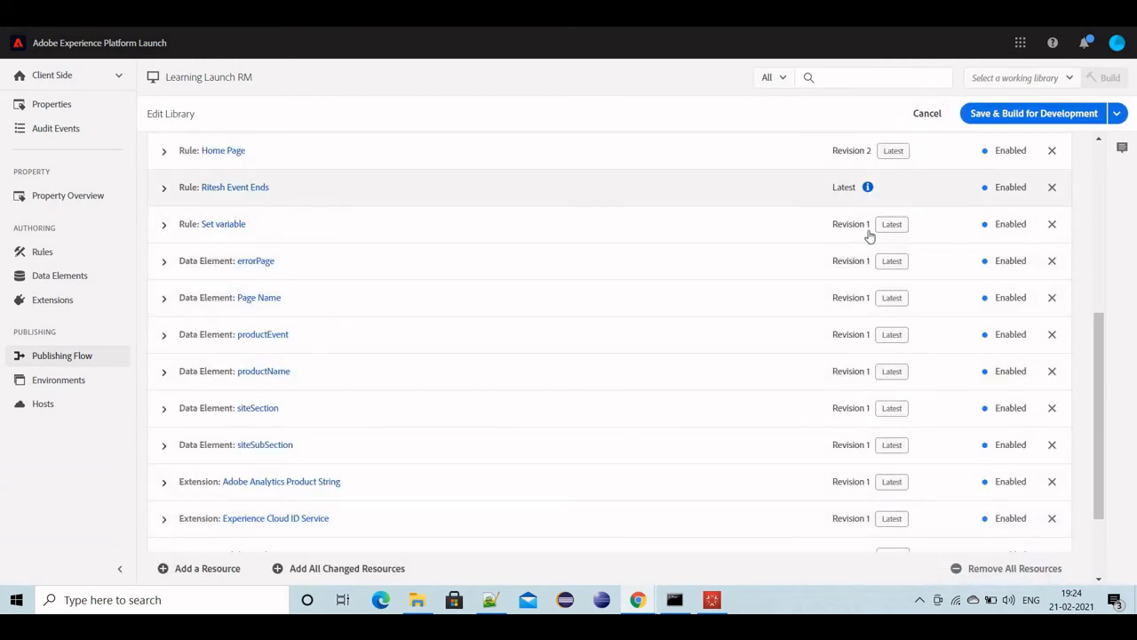
left_click(1020, 115)
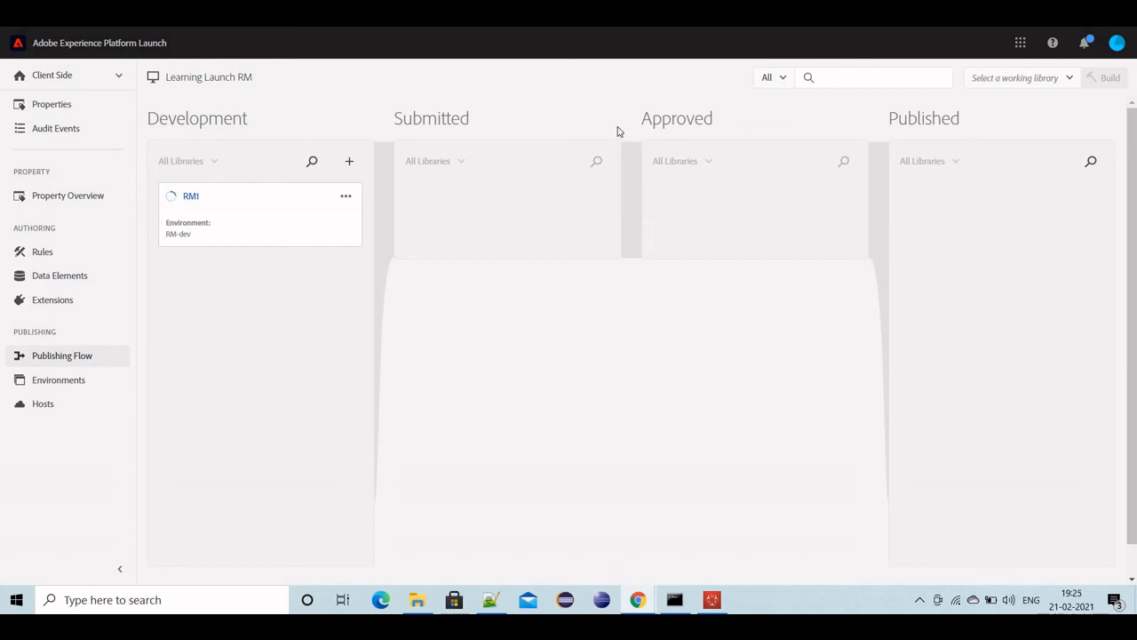
- Open the myevent.html demo page in the browser from File Explorer
left_click(658, 9)
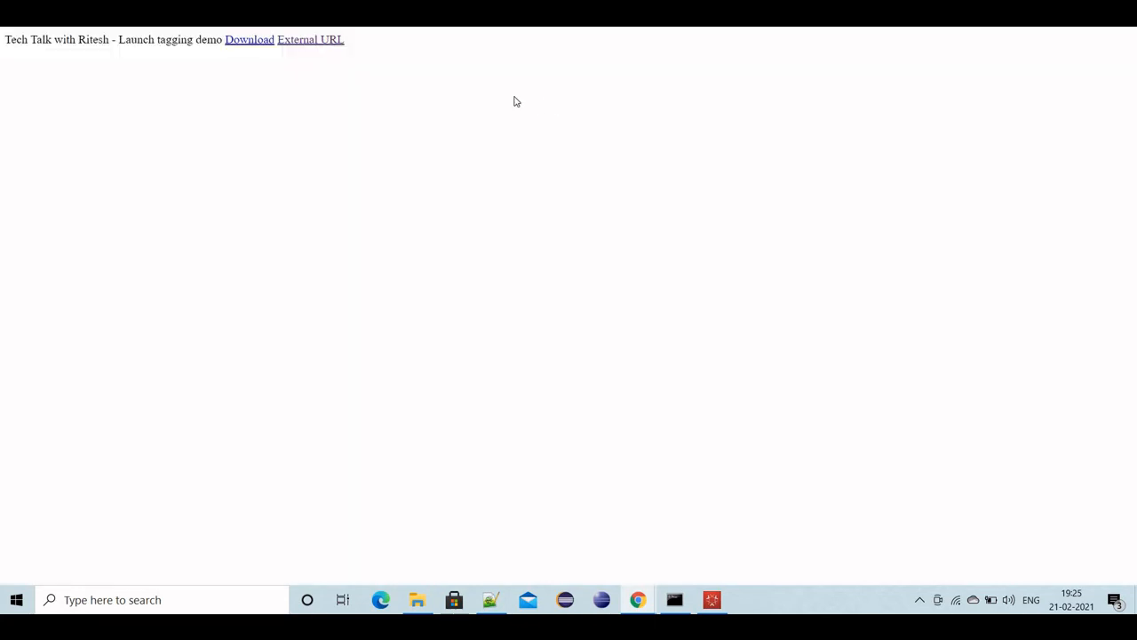
left_click(423, 607)
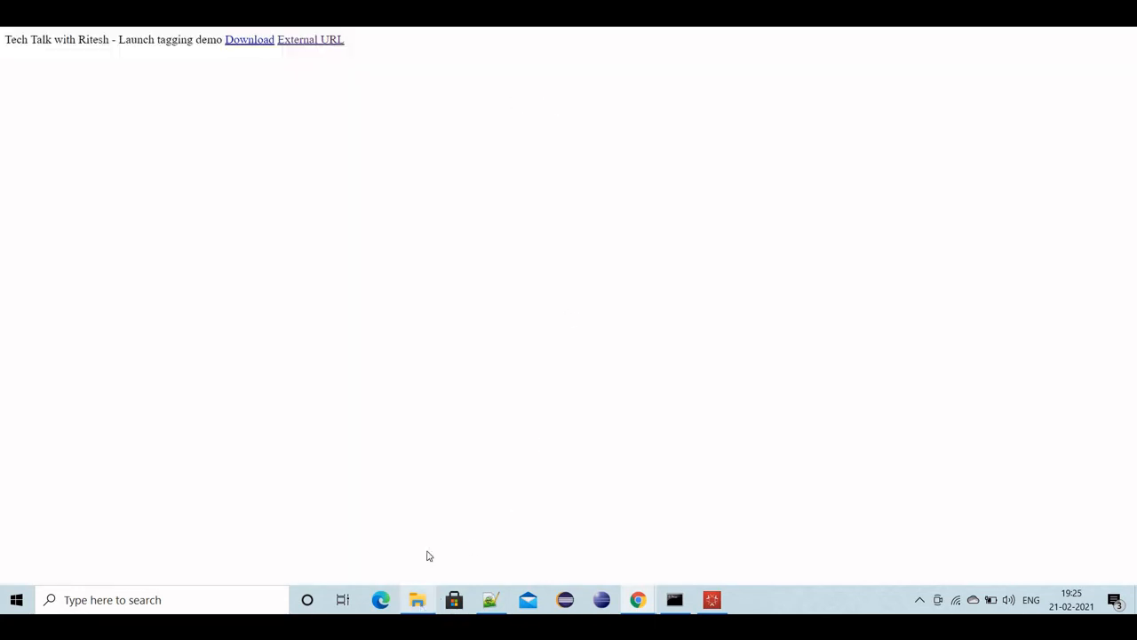
key("Return")
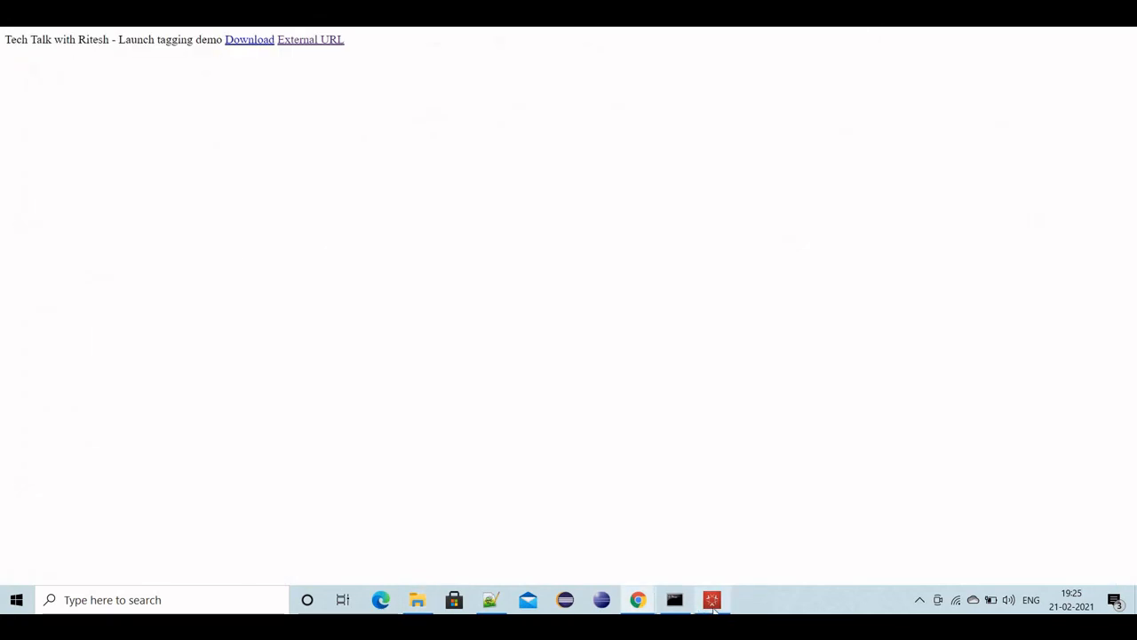
- Switch to the Adobe Experience Cloud Debugger and clear all recorded network requests
mouse_move(713, 607)
left_click(708, 548)
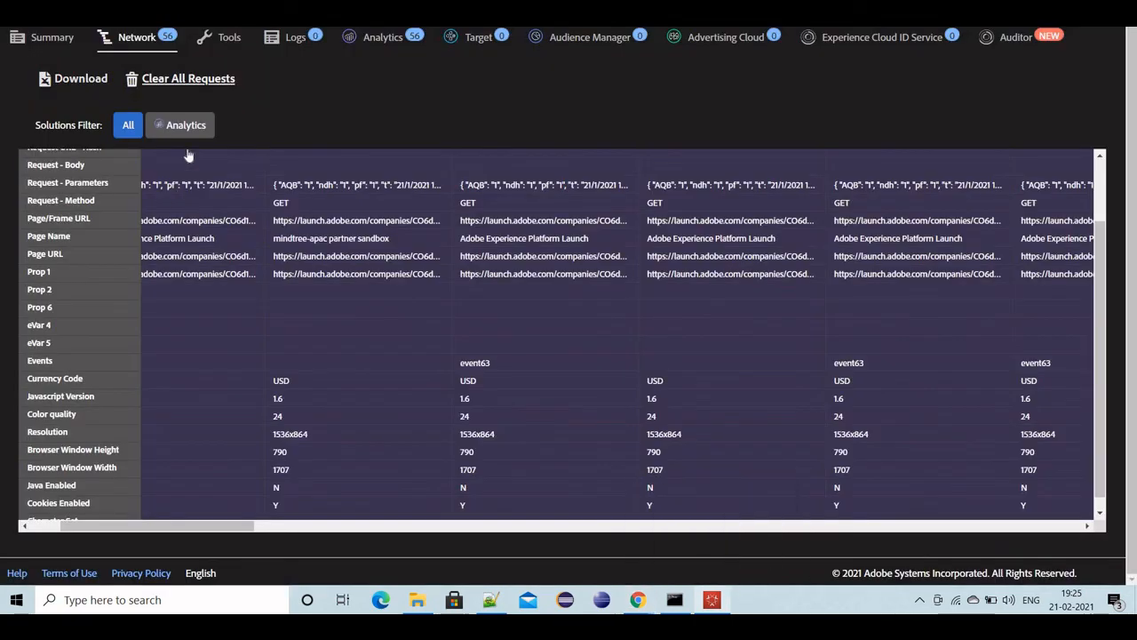
left_click(189, 80)
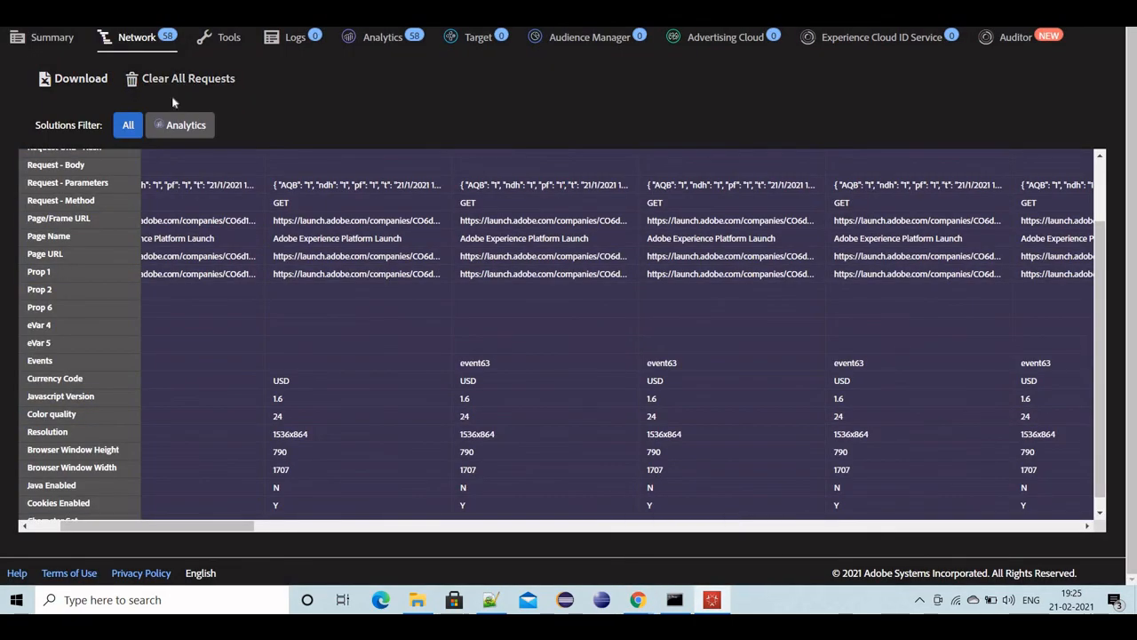
- Switch to the demo page in Chrome, dismiss its welcome alerts, and return to the Adobe Experience Cloud Debugger's network requests
key("alt+Tab")
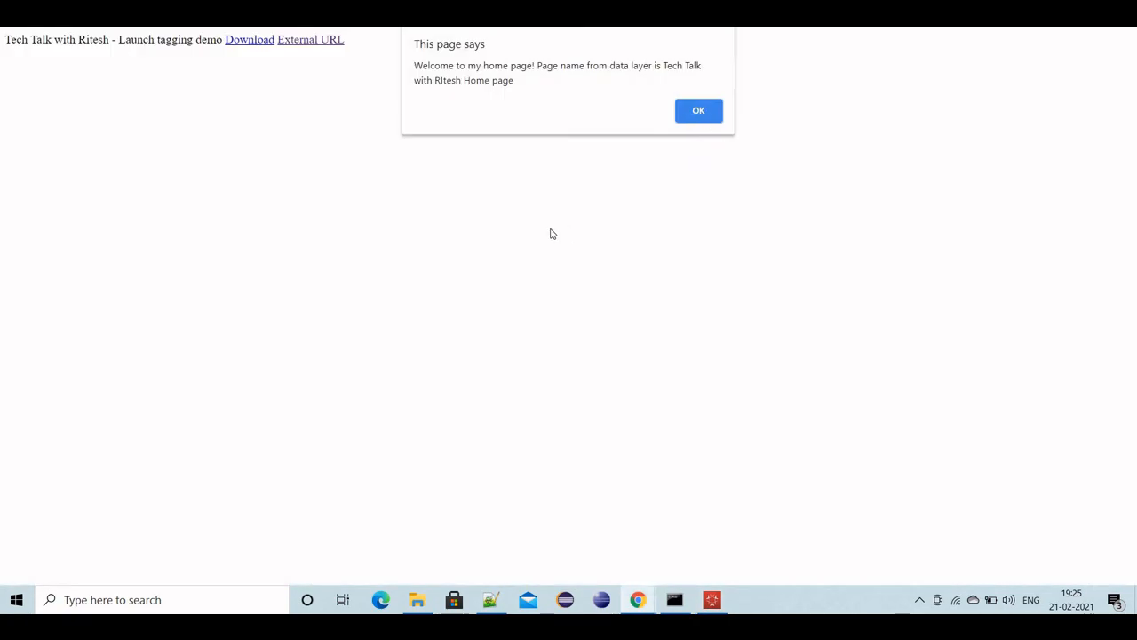
key("Return")
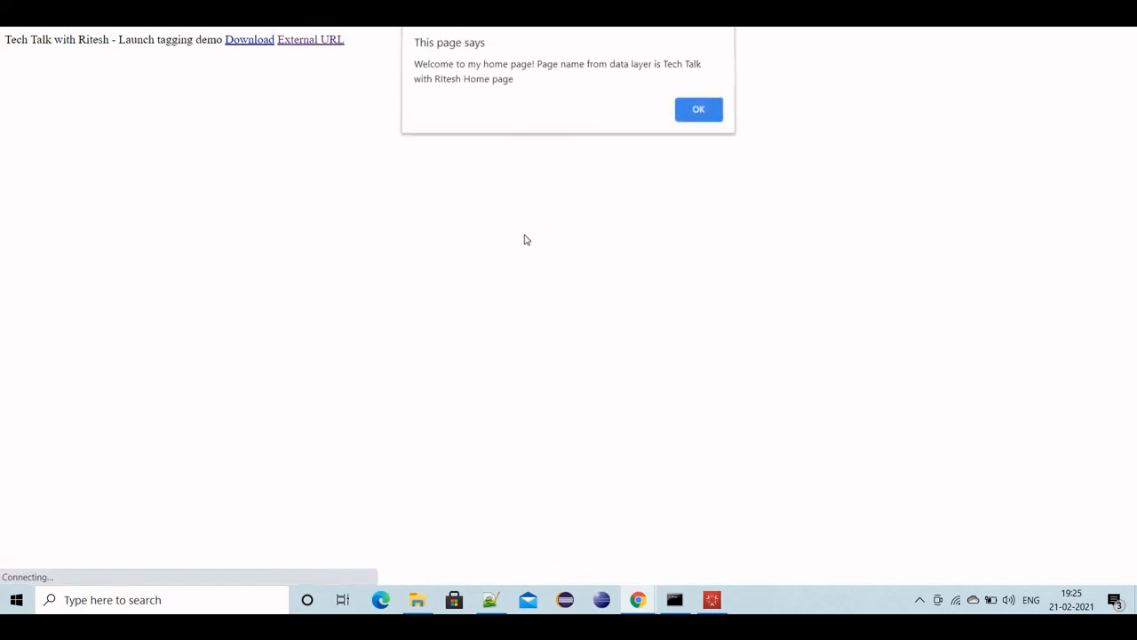
left_click(677, 119)
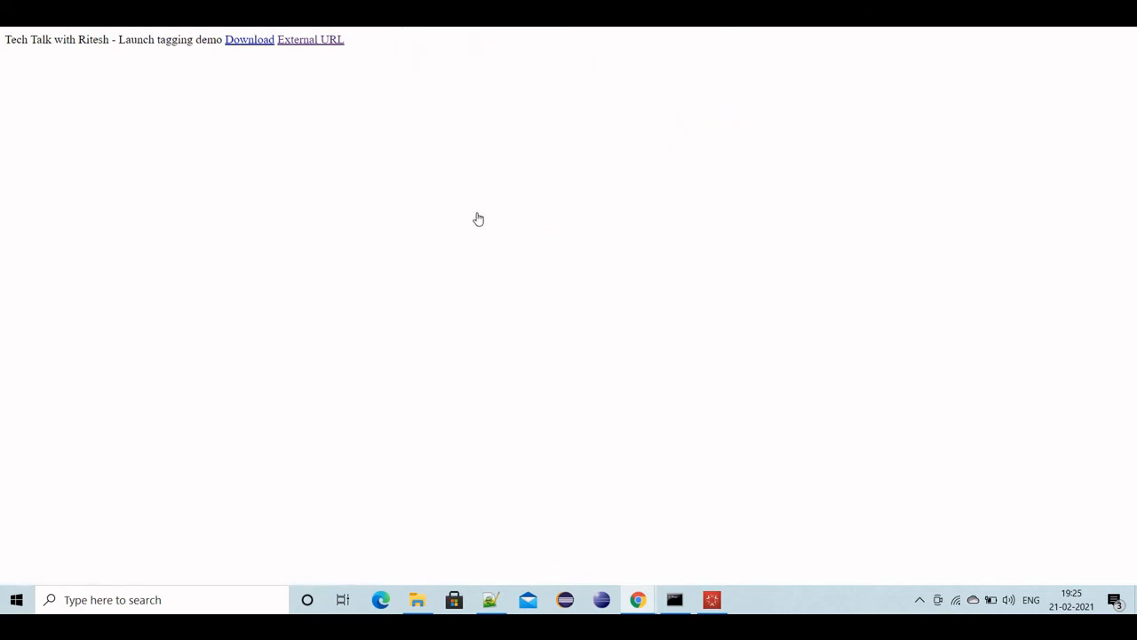
key("alt+Tab")
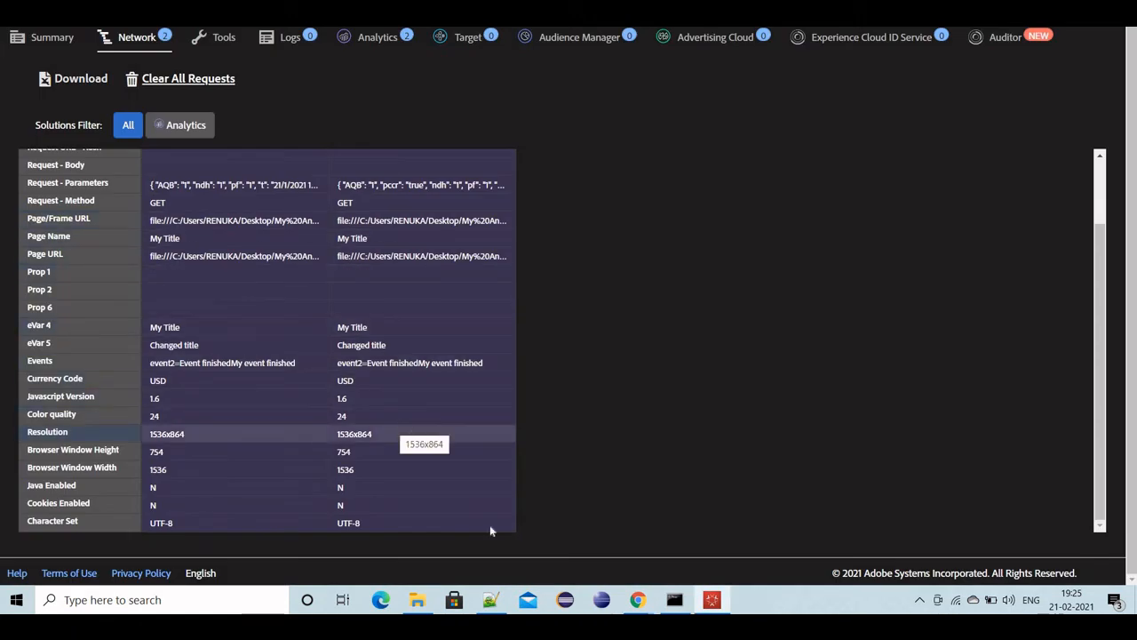
- Highlight the productEvent value in myevent.html in the code editor and compare it with the debugger's Events row
left_click(489, 600)
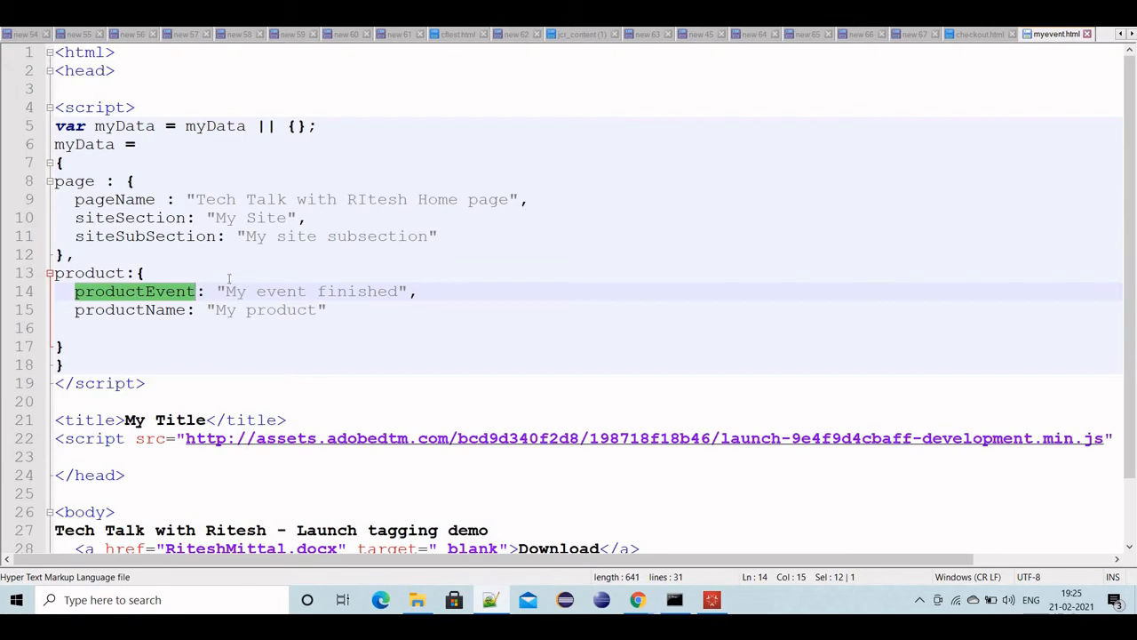
left_click_drag(407, 290, 226, 291)
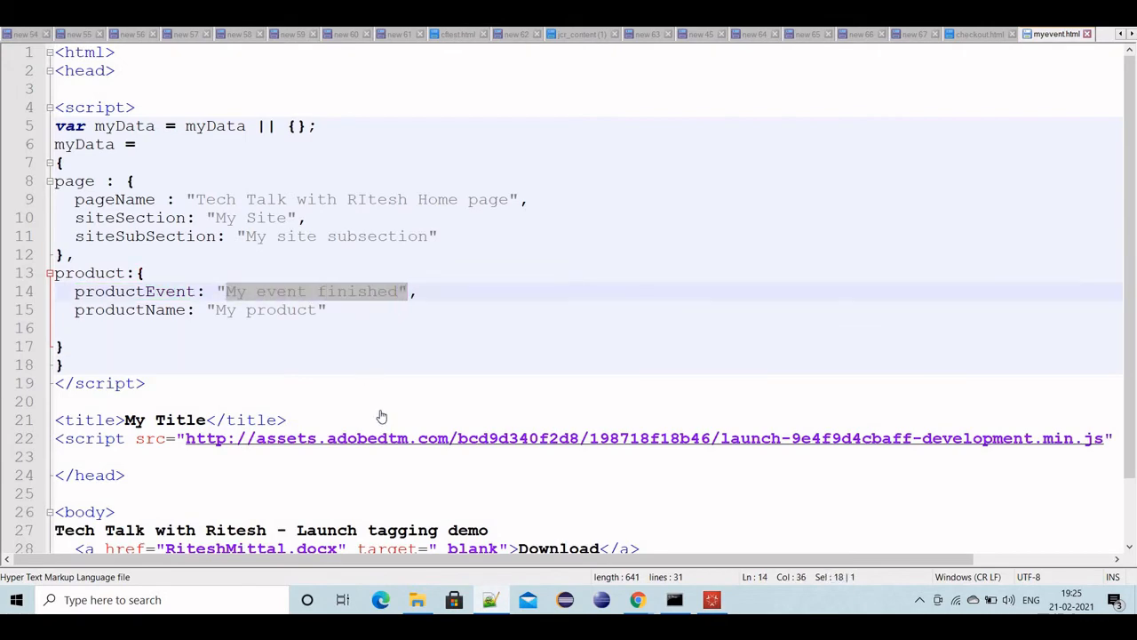
key("alt+Tab")
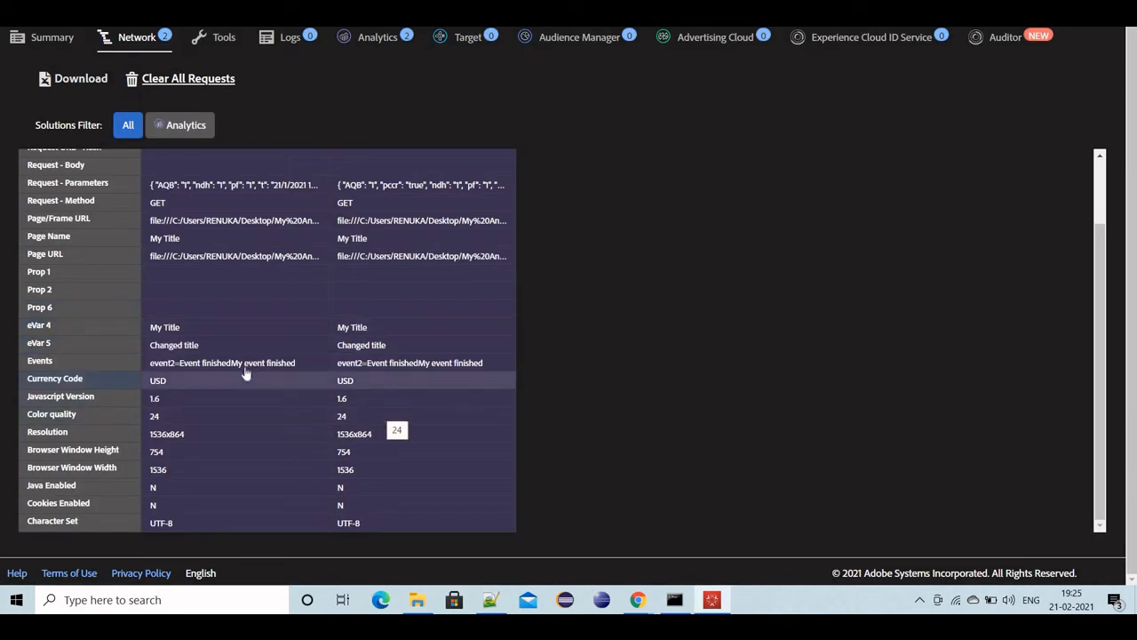